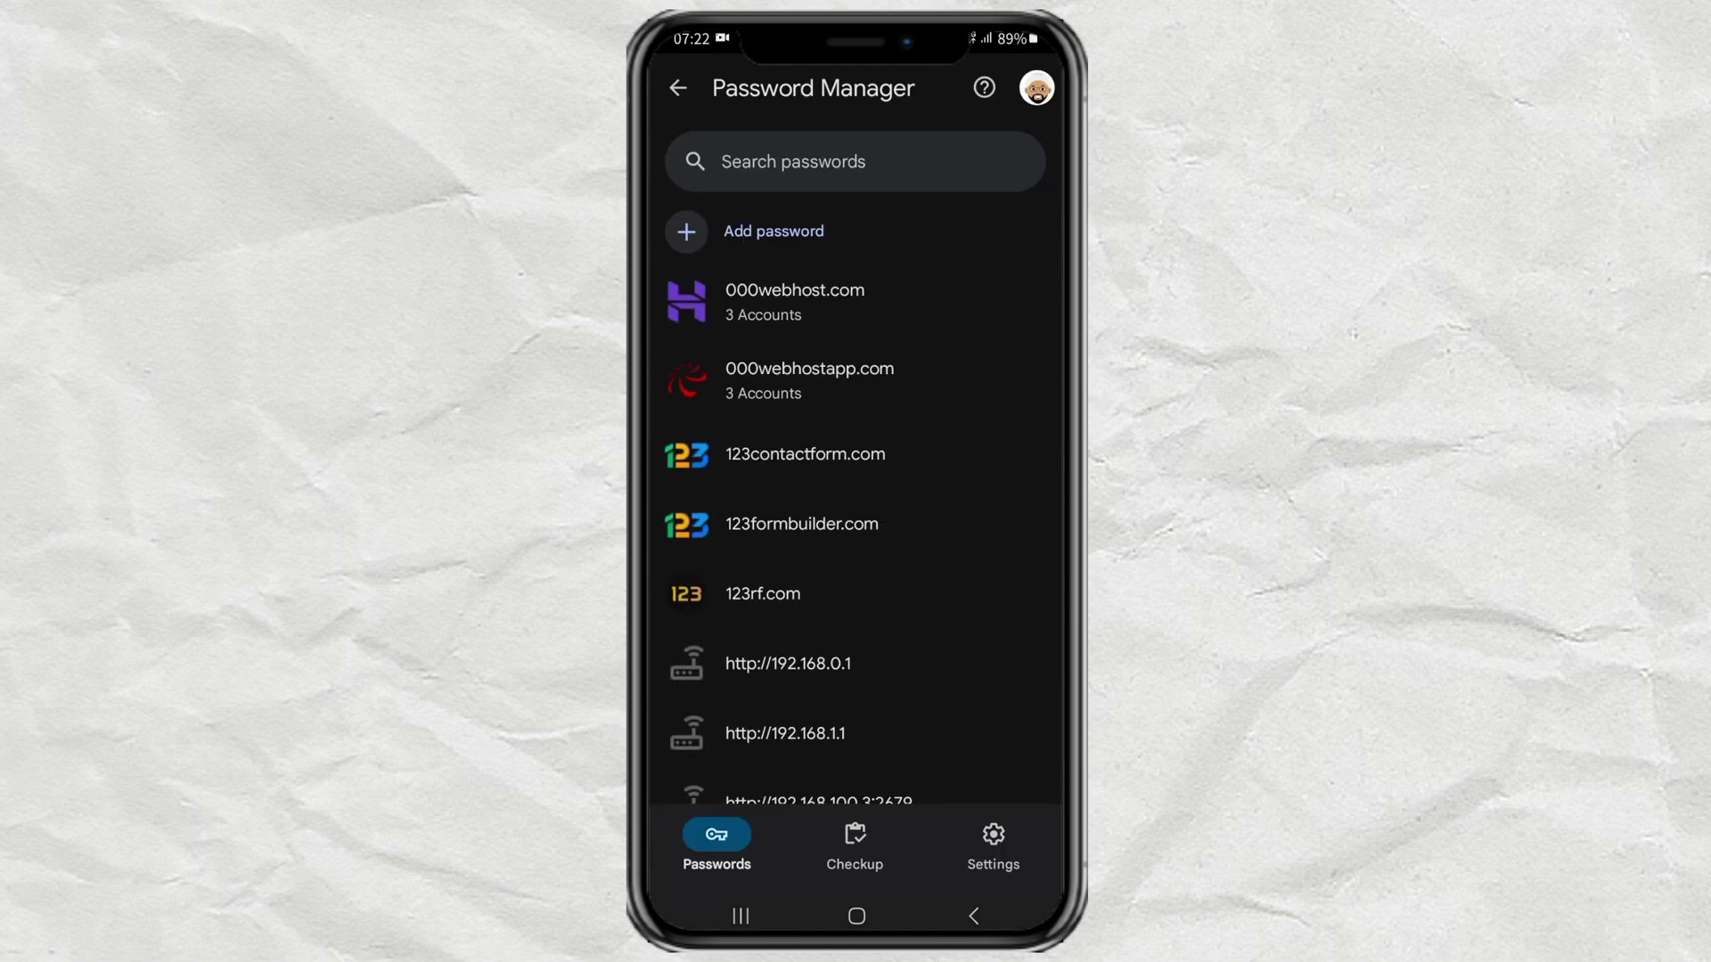
pyautogui.scroll(-15, 976, 690)
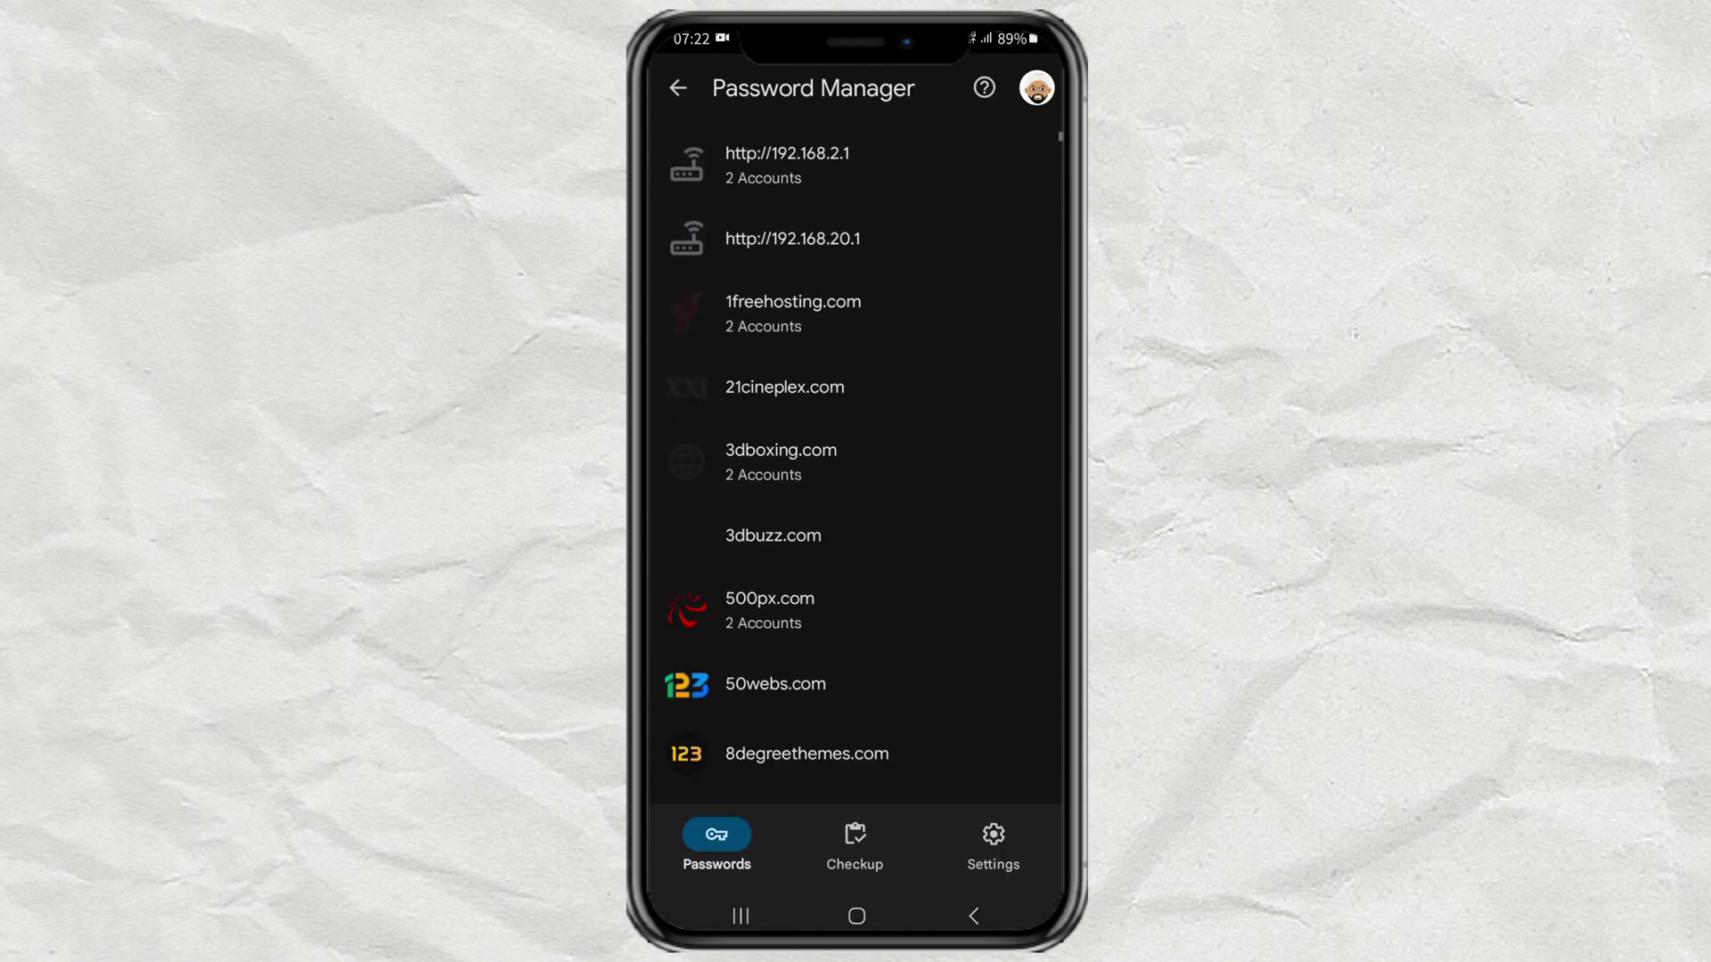
pyautogui.scroll(15, 986, 443)
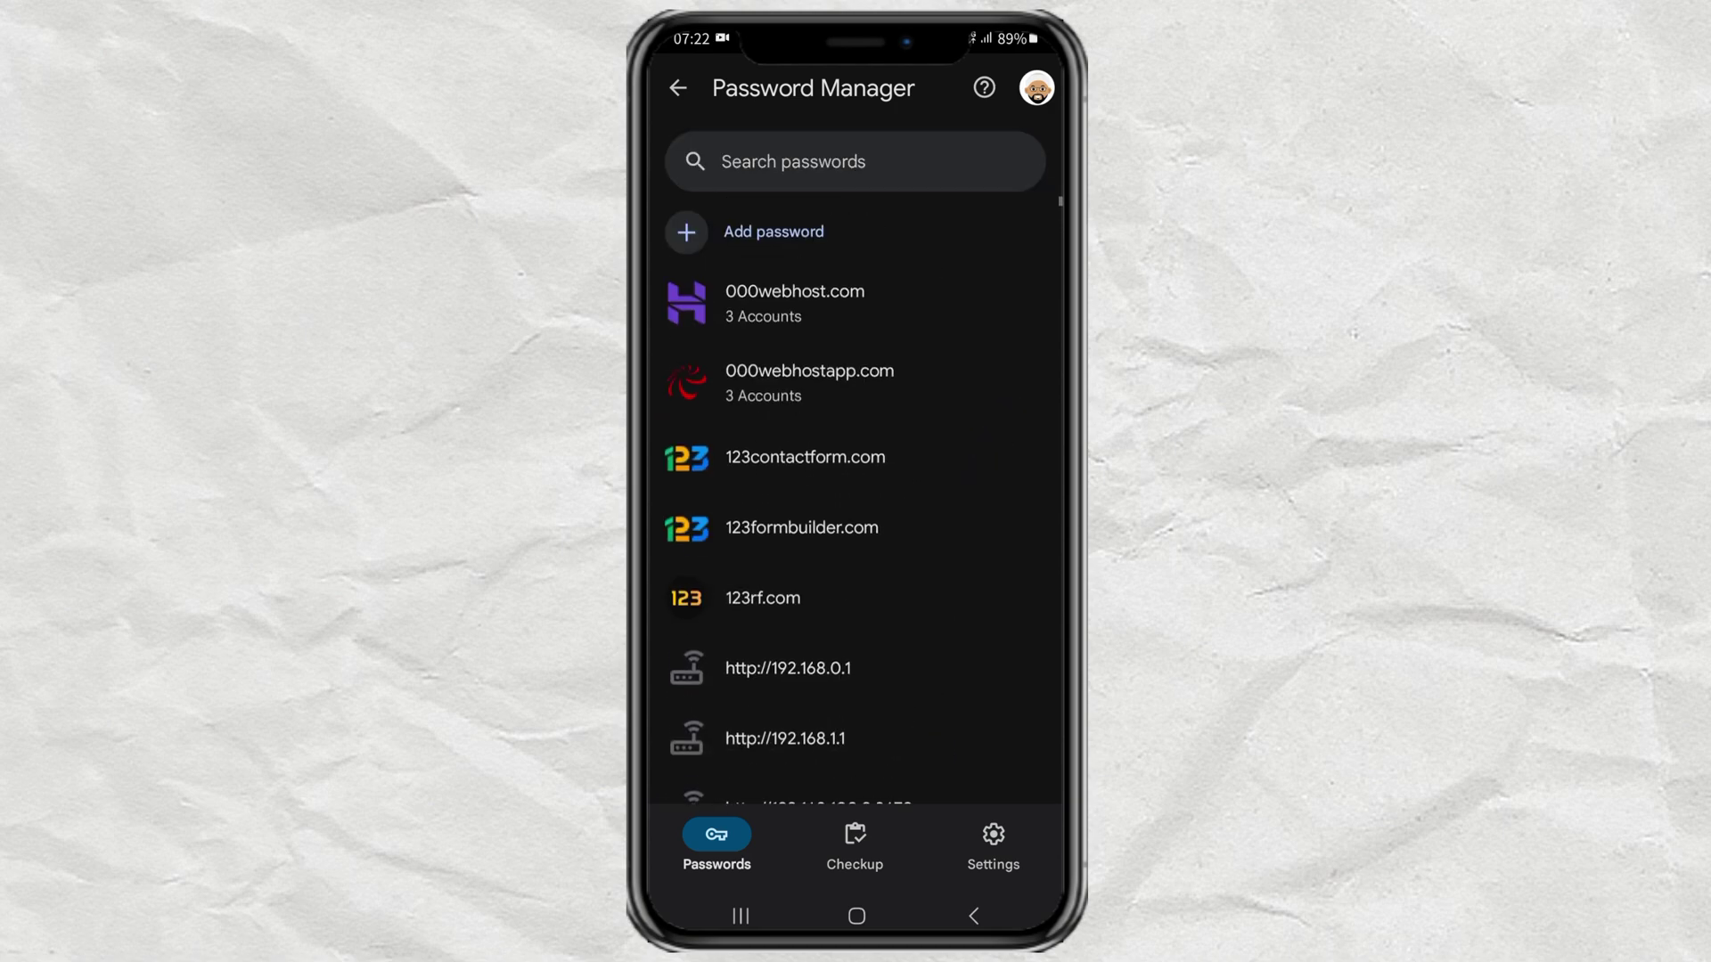
# Search the saved passwords for "instagram" to narrow the list to instagram.com
pyautogui.click(857, 160)
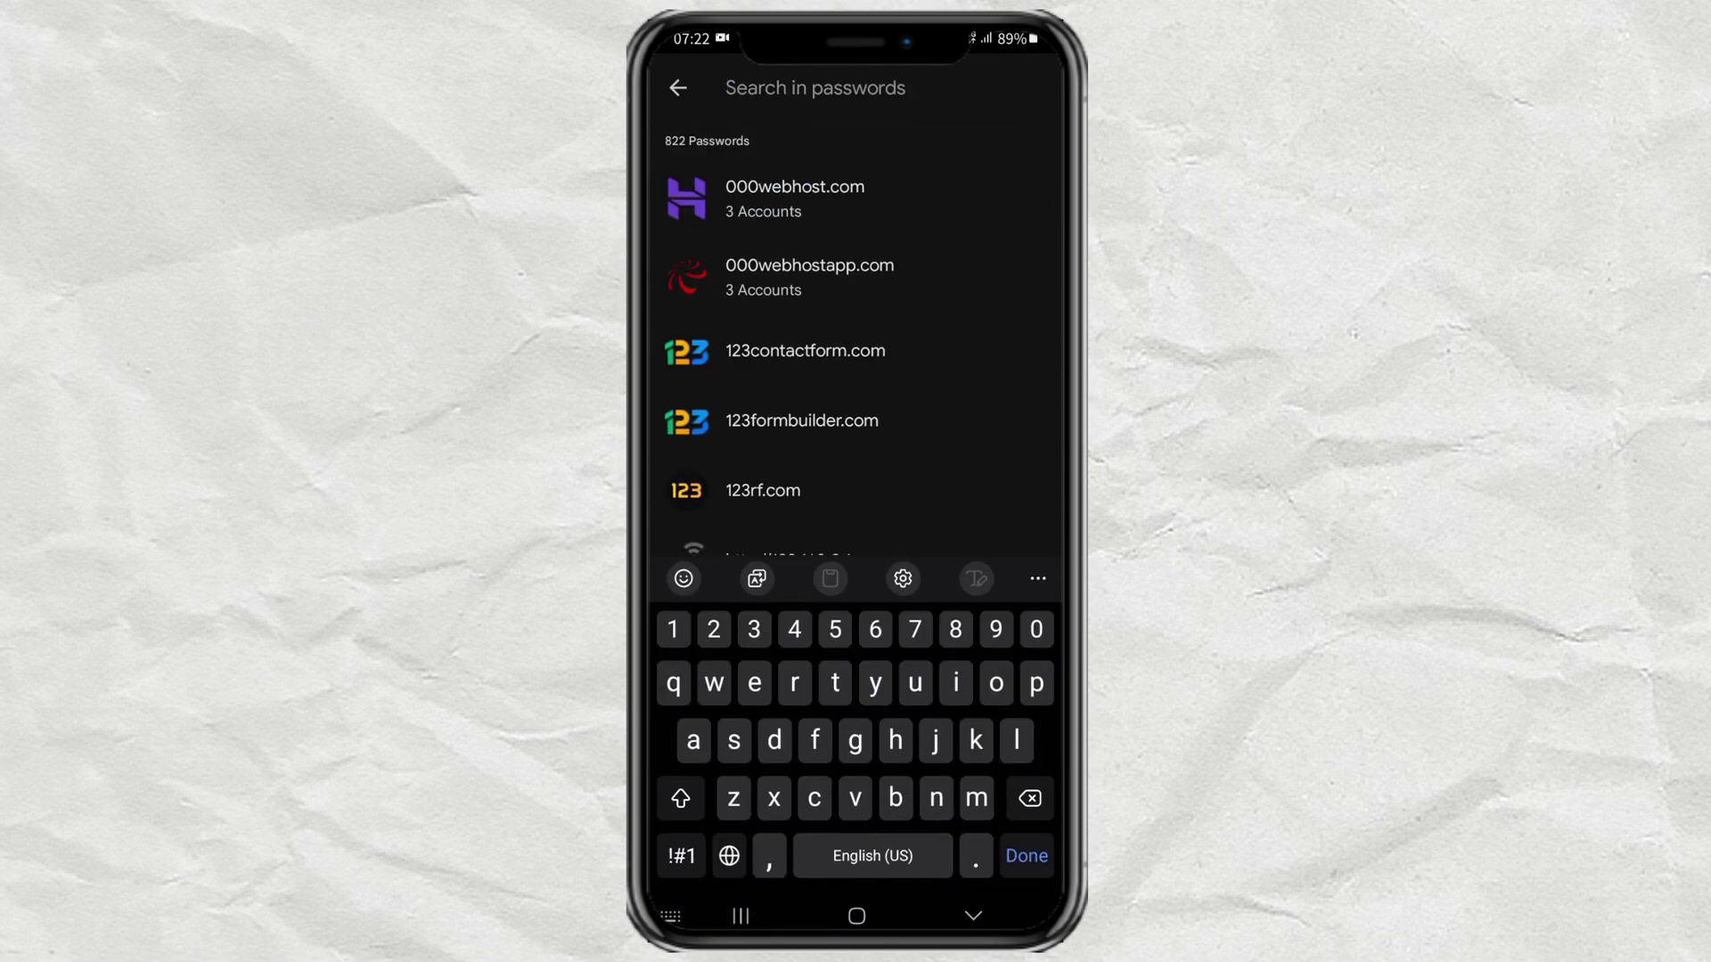
pyautogui.write('instag')
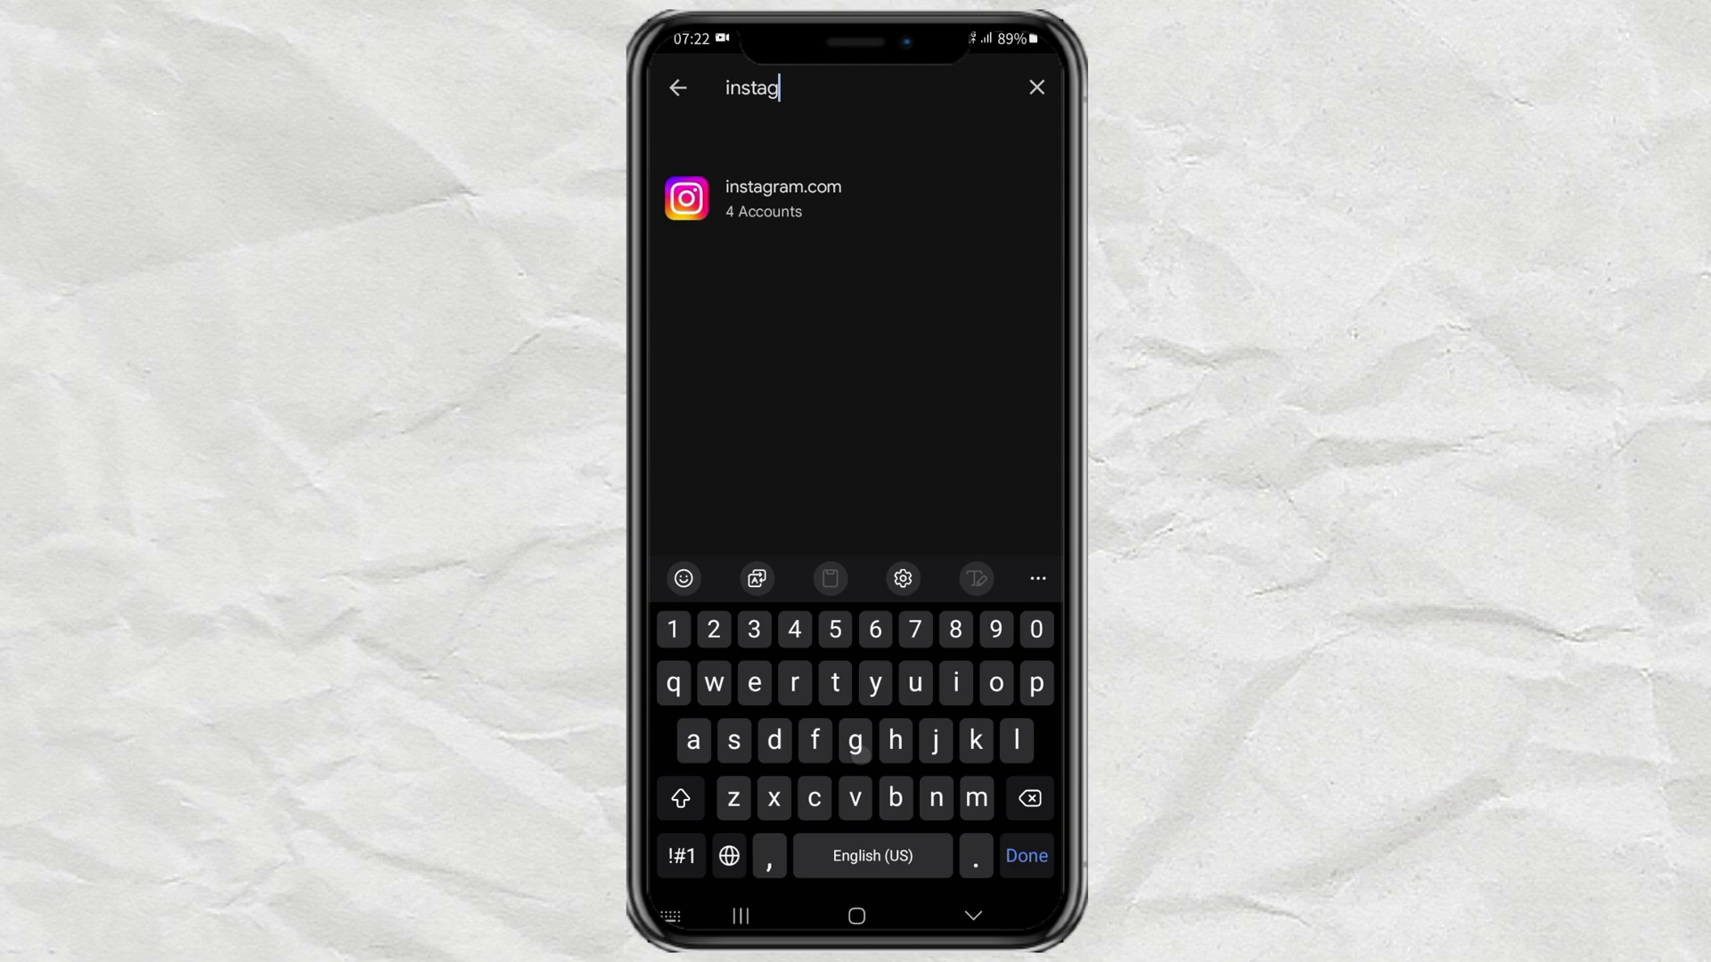
pyautogui.write('ram')
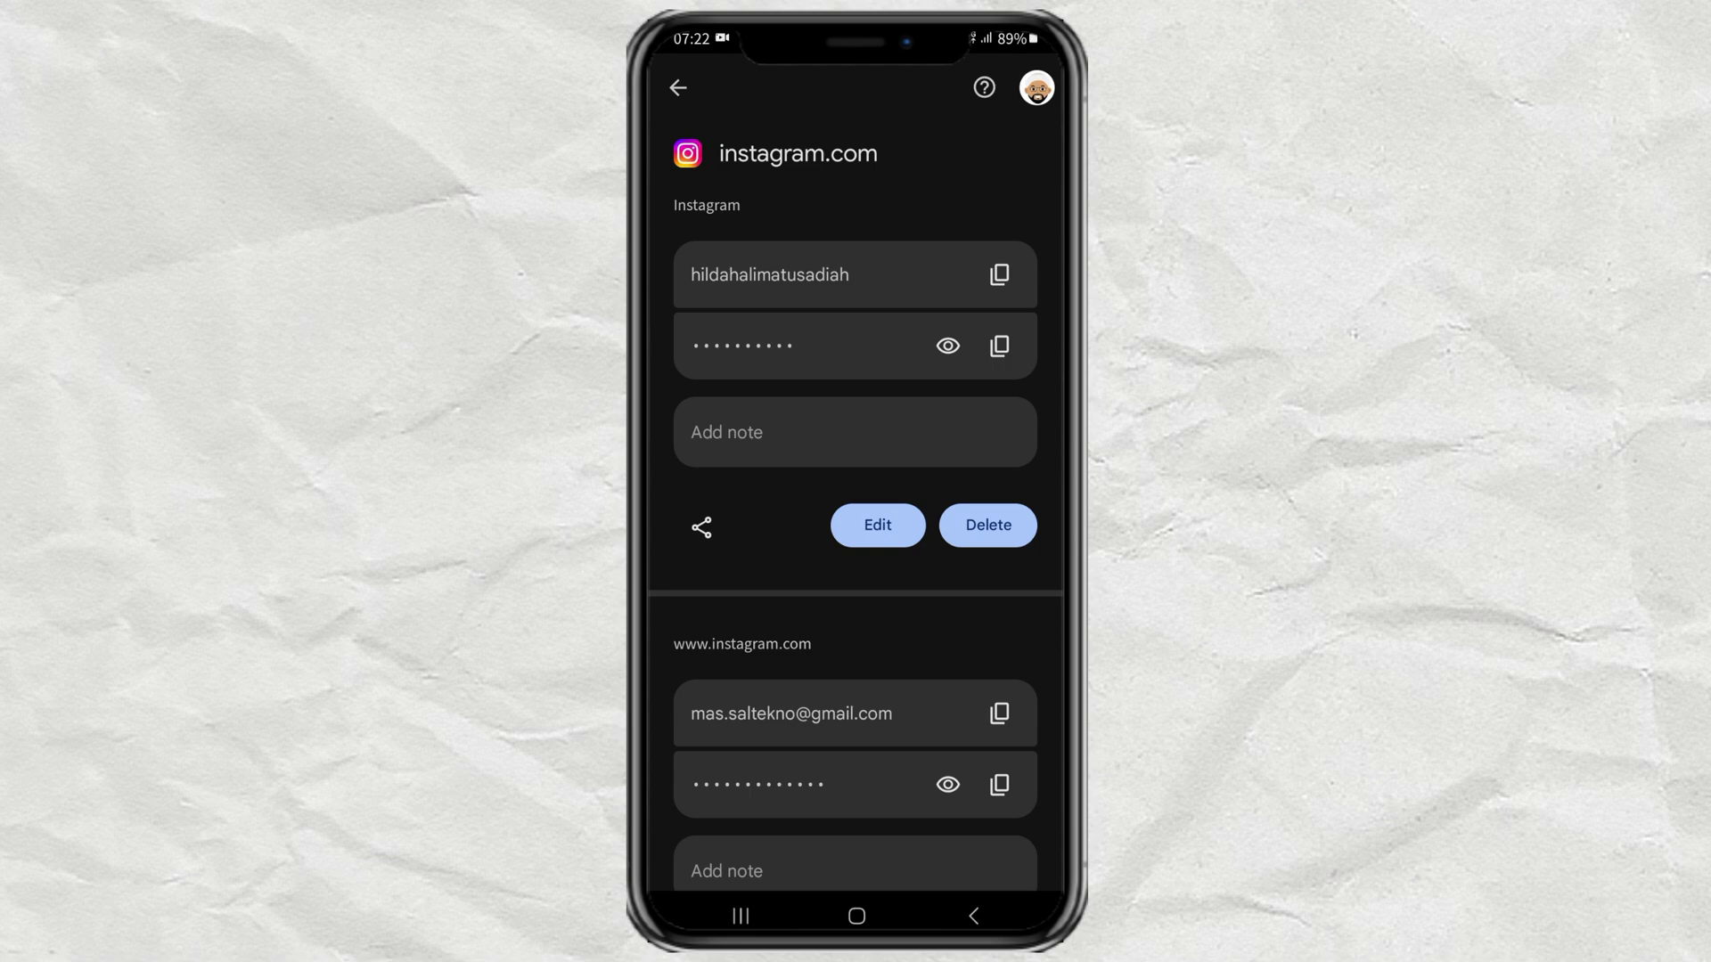
pyautogui.moveTo(1011, 695); pyautogui.dragTo(1012, 481)
pyautogui.moveTo(1013, 695); pyautogui.dragTo(1013, 478)
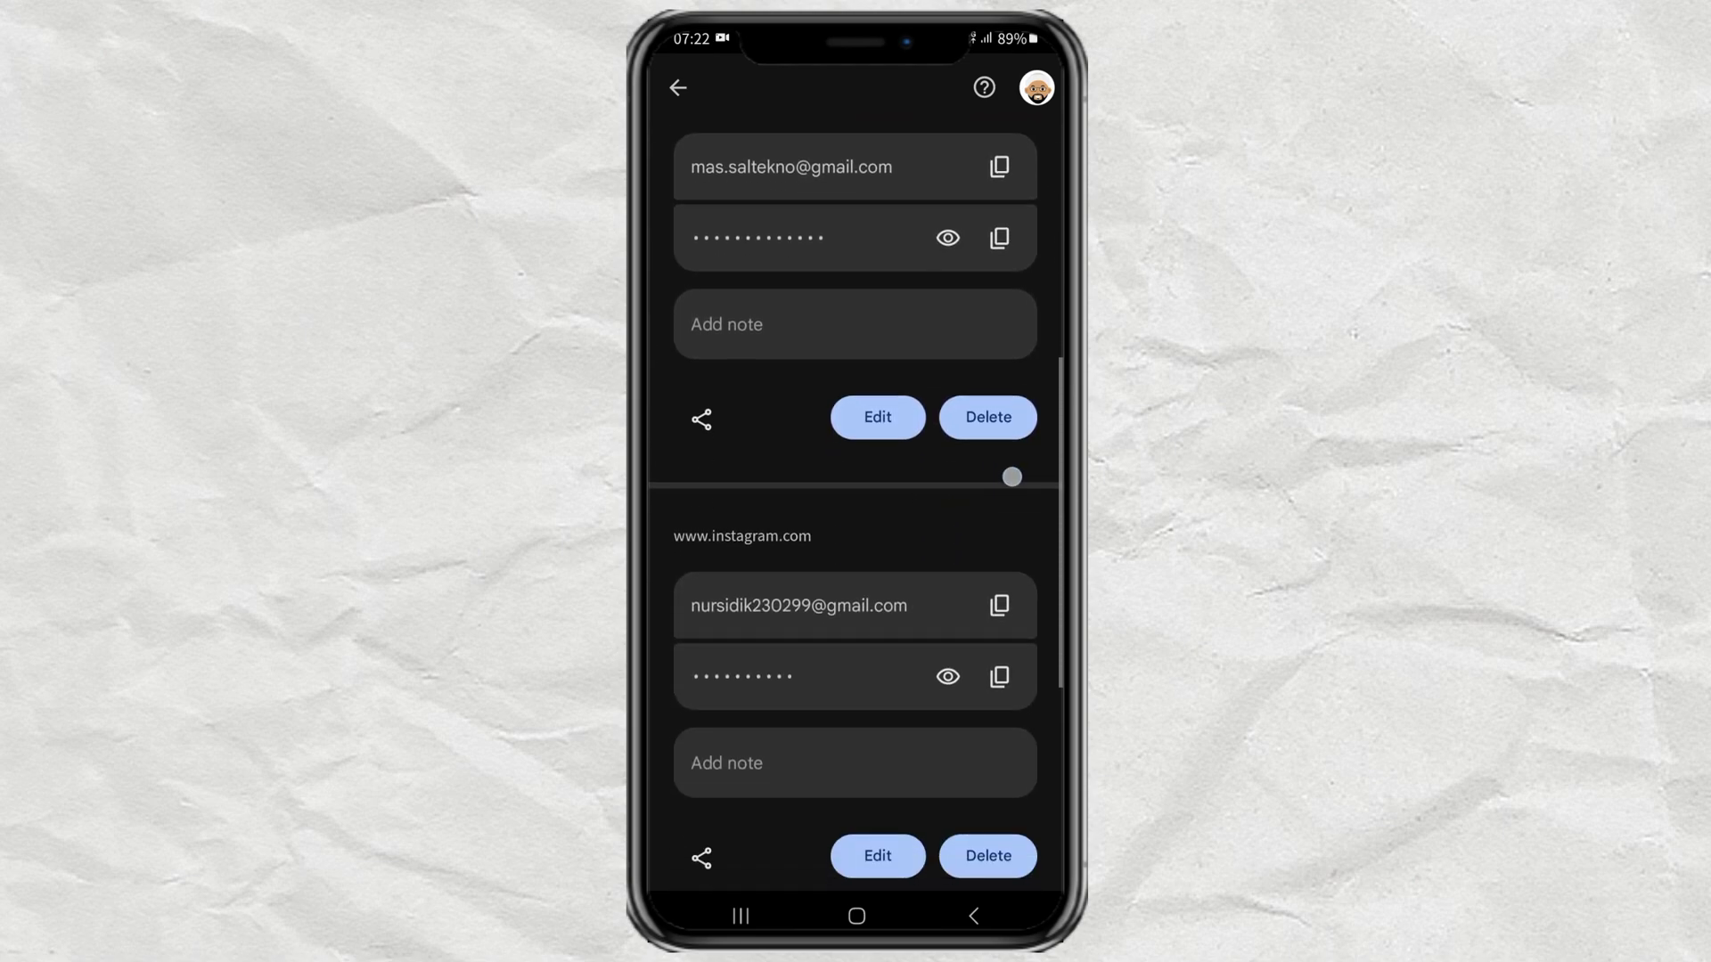
# Scroll through the four saved Instagram accounts on the instagram.com page and back
pyautogui.moveTo(1030, 696)
pyautogui.mouseDown()
pyautogui.moveTo(1039, 379)
pyautogui.moveTo(965, 572)
pyautogui.mouseUp()
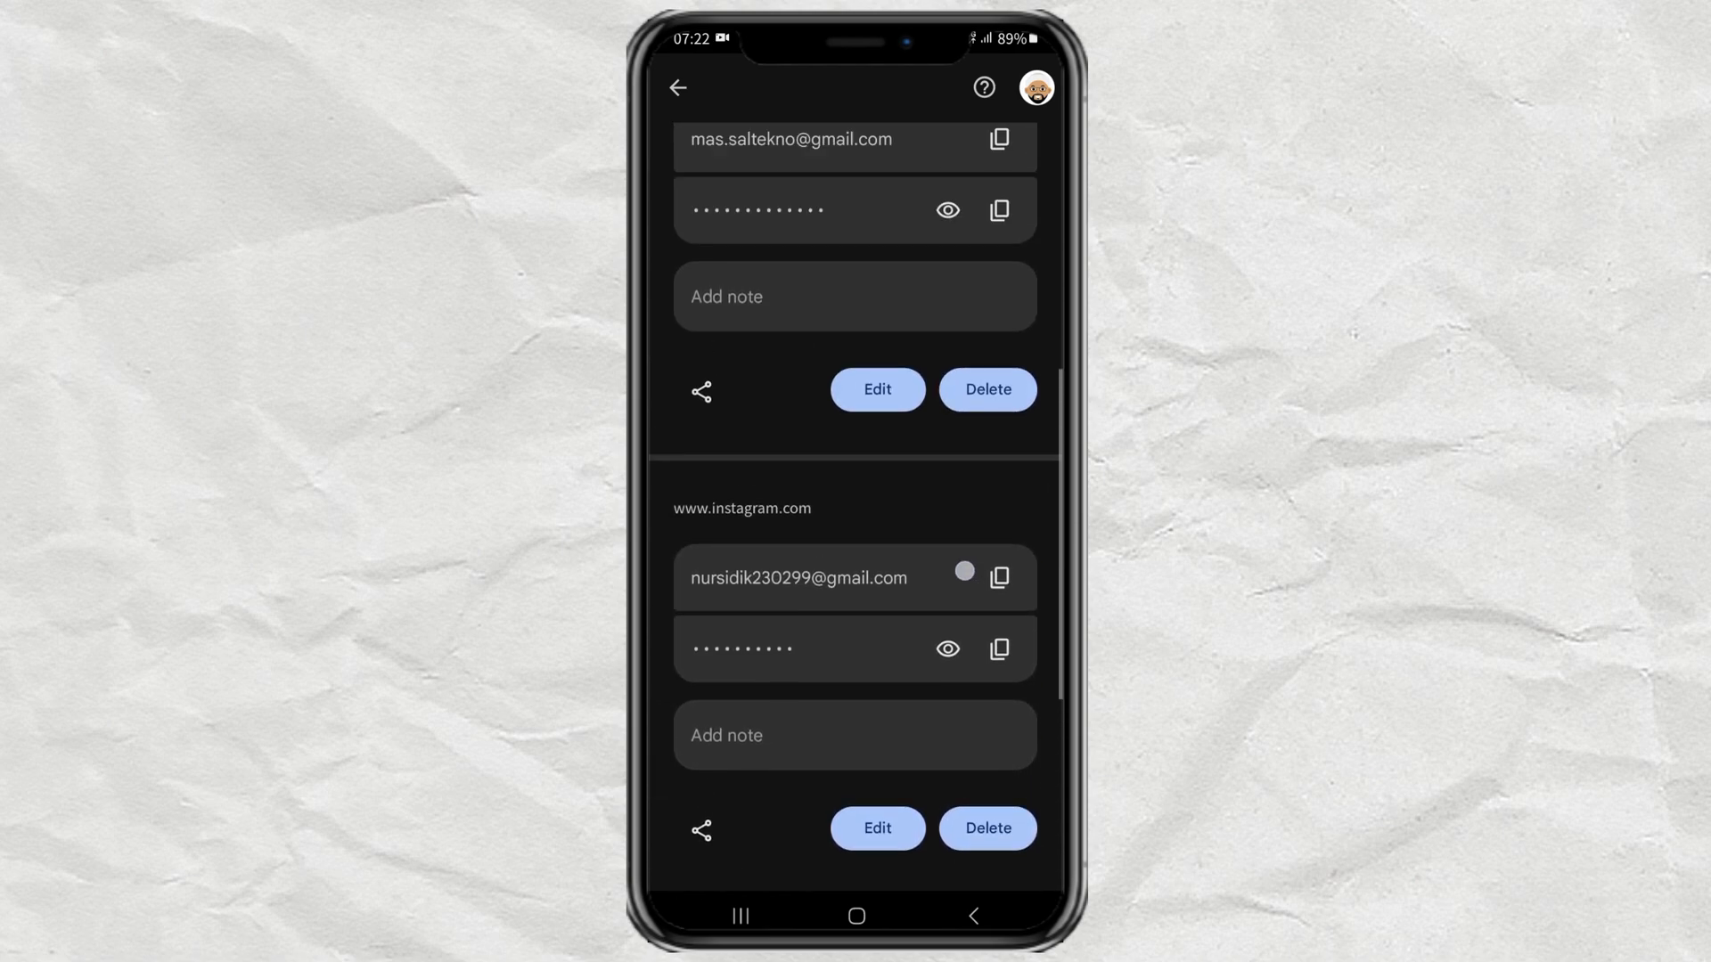
pyautogui.moveTo(964, 401); pyautogui.dragTo(964, 750)
pyautogui.moveTo(989, 401); pyautogui.dragTo(989, 508)
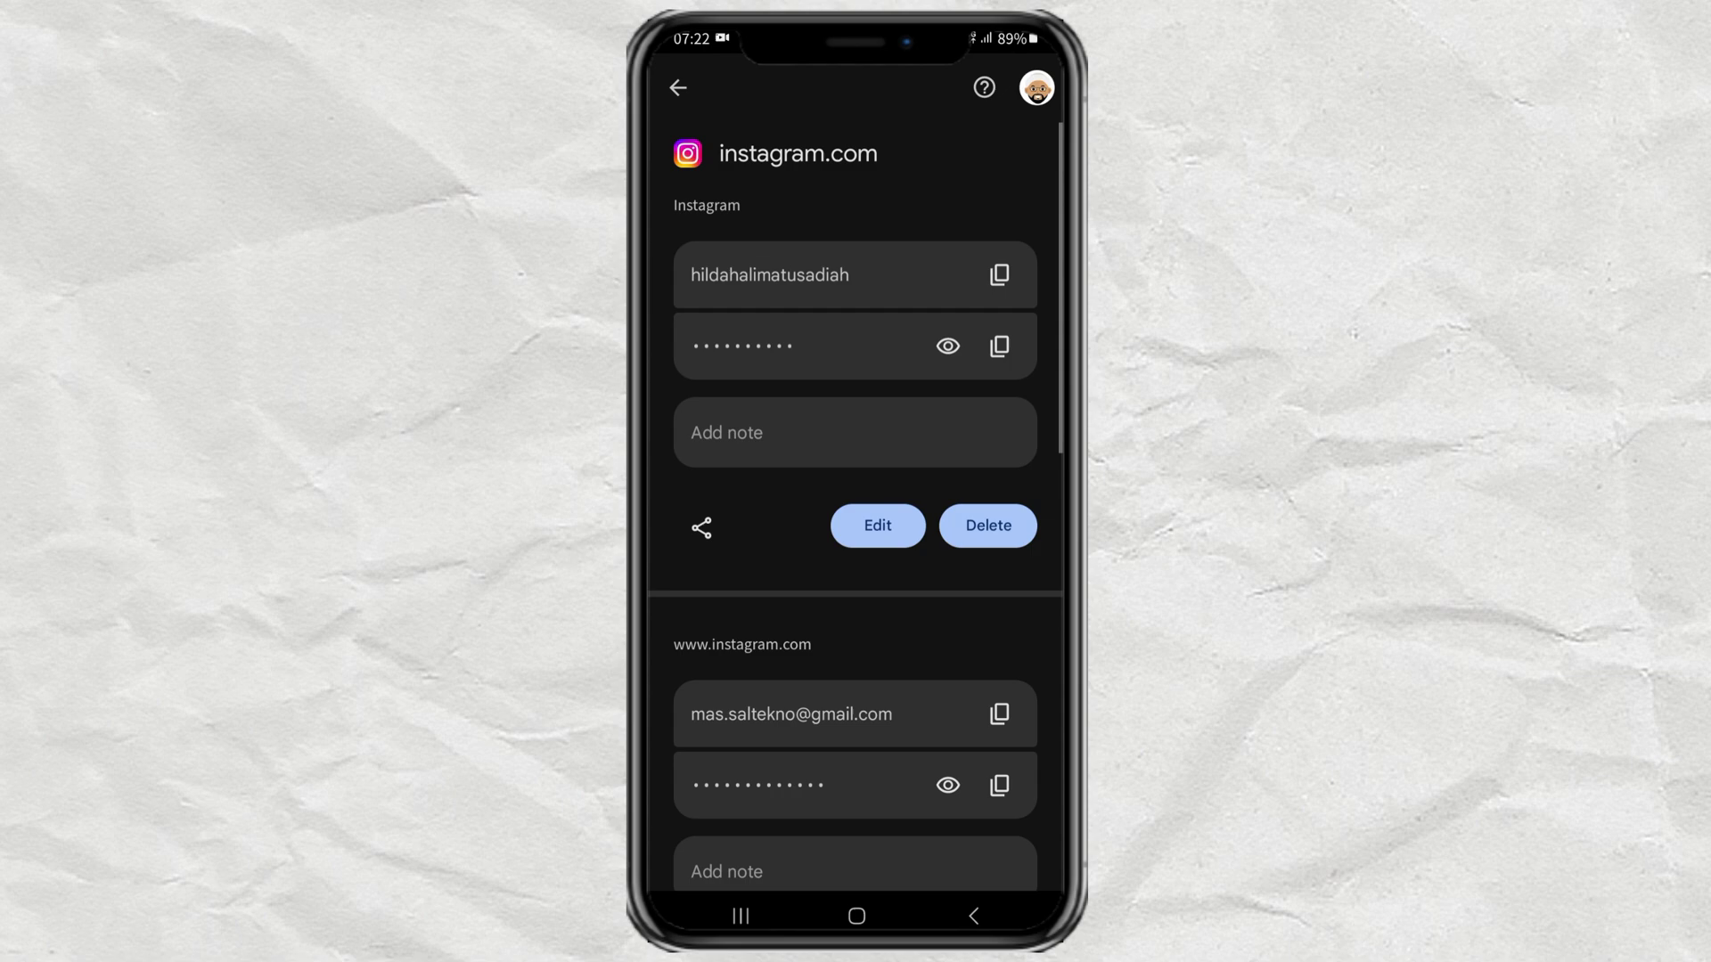
pyautogui.moveTo(856, 749); pyautogui.dragTo(857, 534)
pyautogui.moveTo(855, 668); pyautogui.dragTo(856, 495)
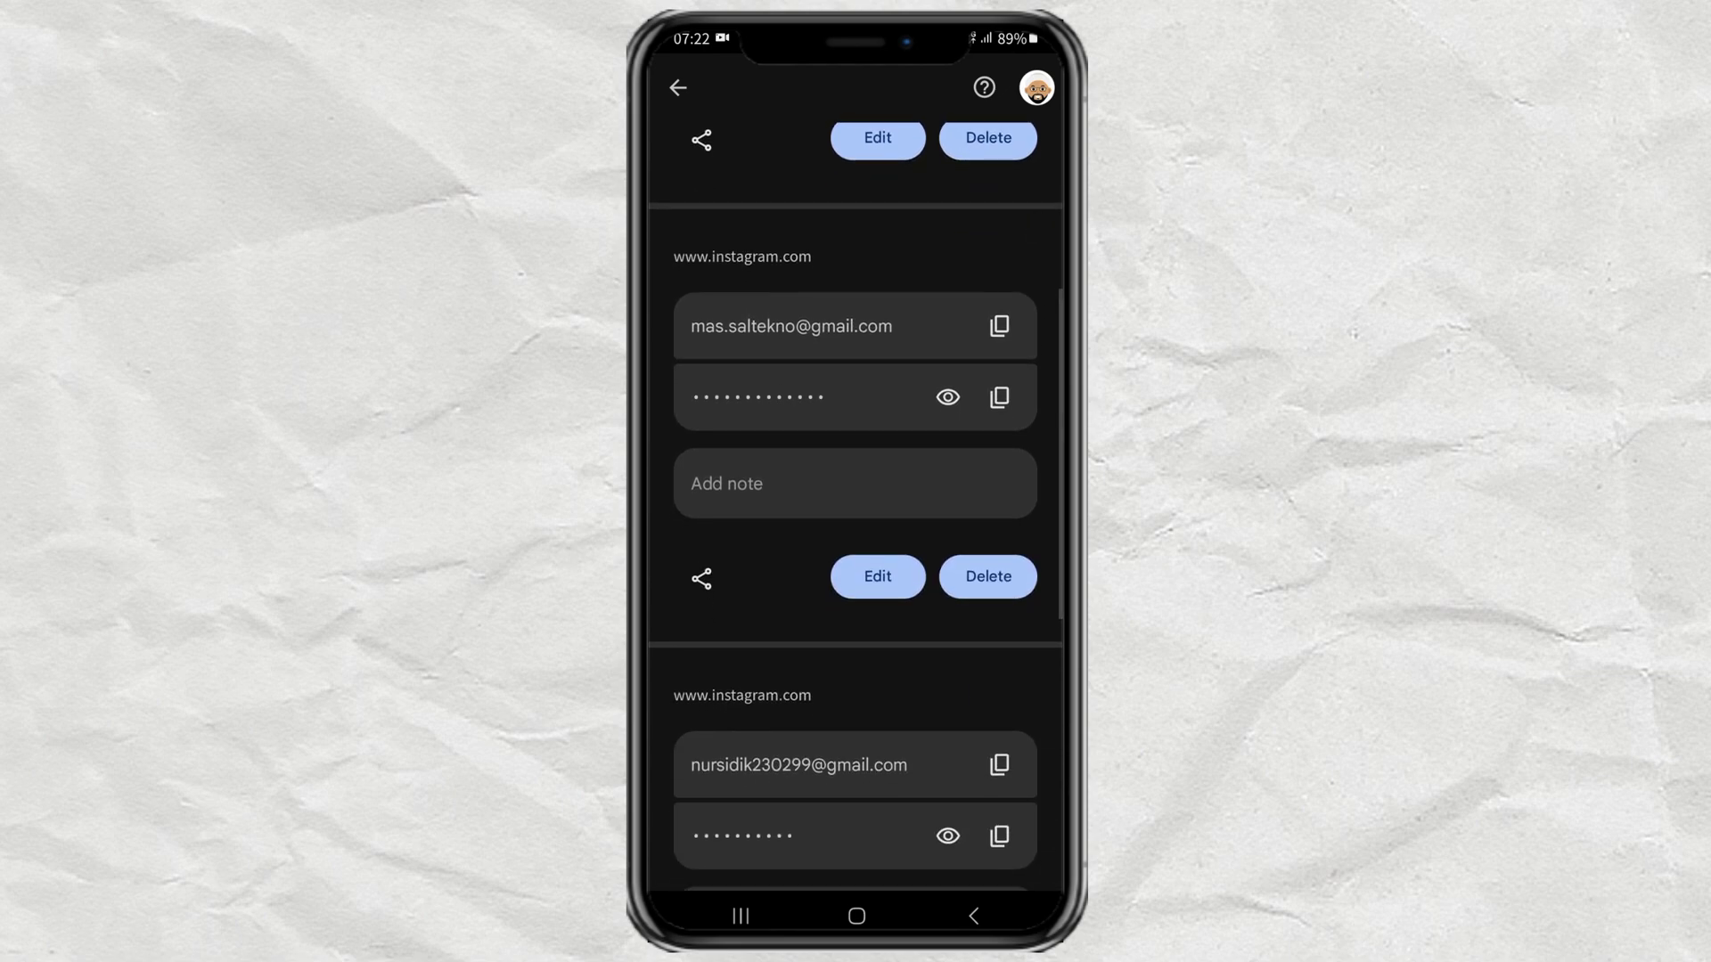
pyautogui.moveTo(856, 748); pyautogui.dragTo(855, 321)
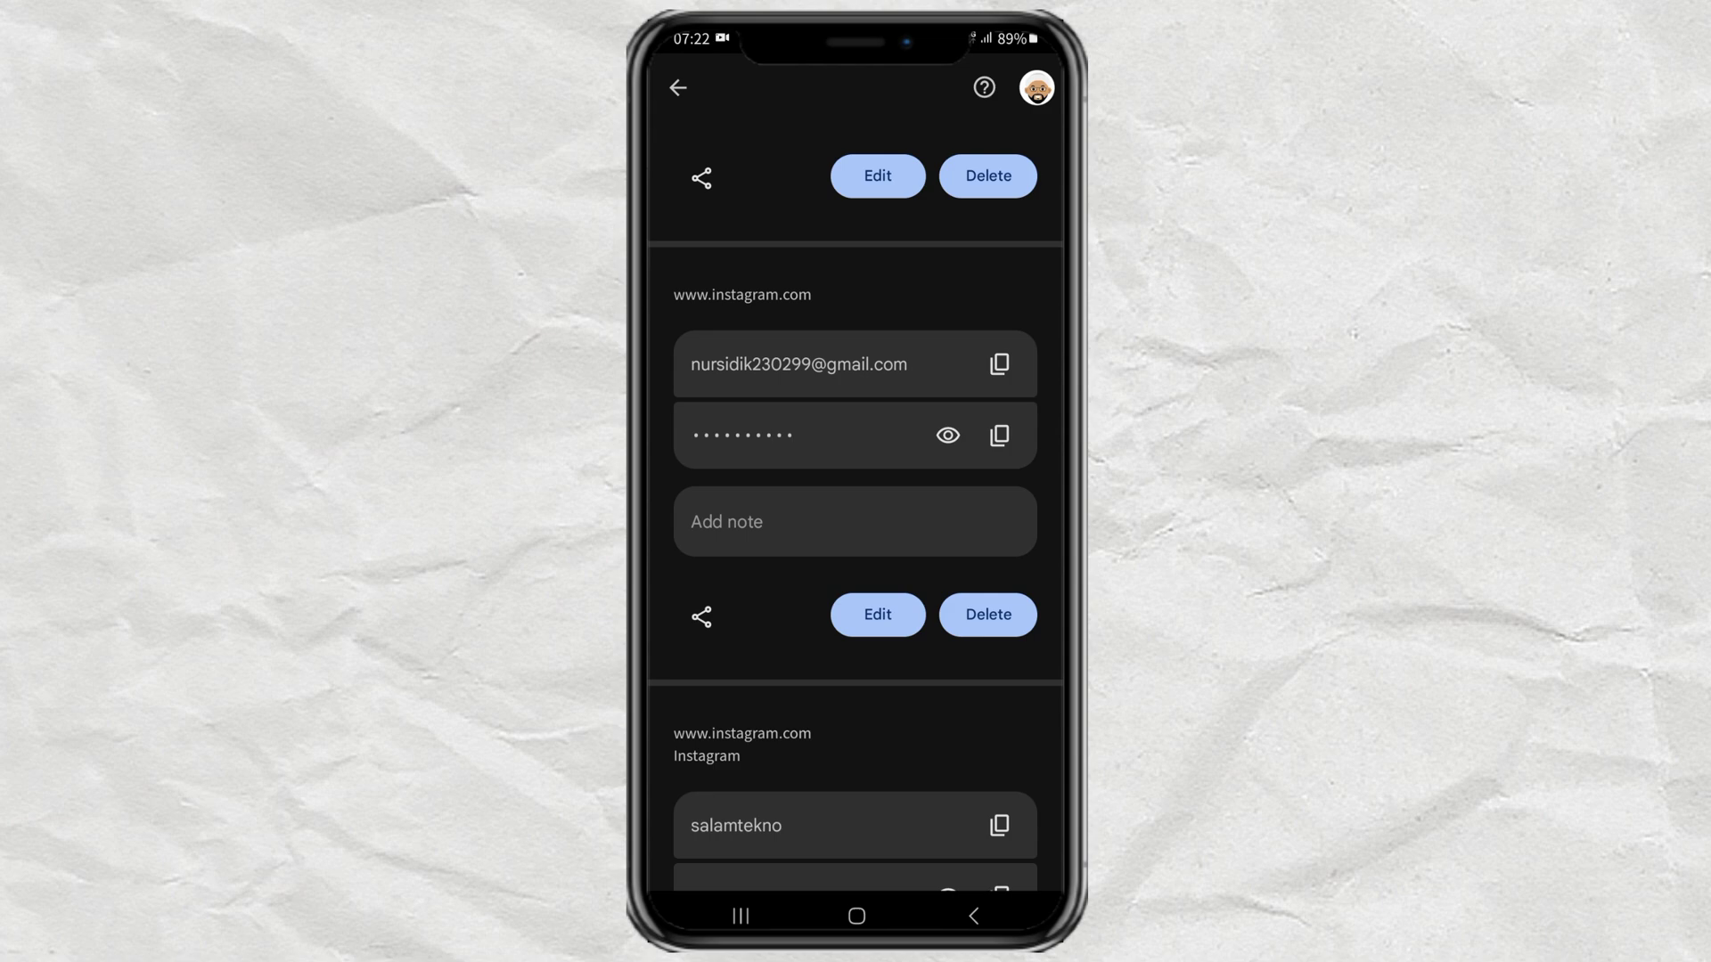
# Launch Chrome from the home screen's Google folder and open Chrome's Settings
pyautogui.click(856, 915)
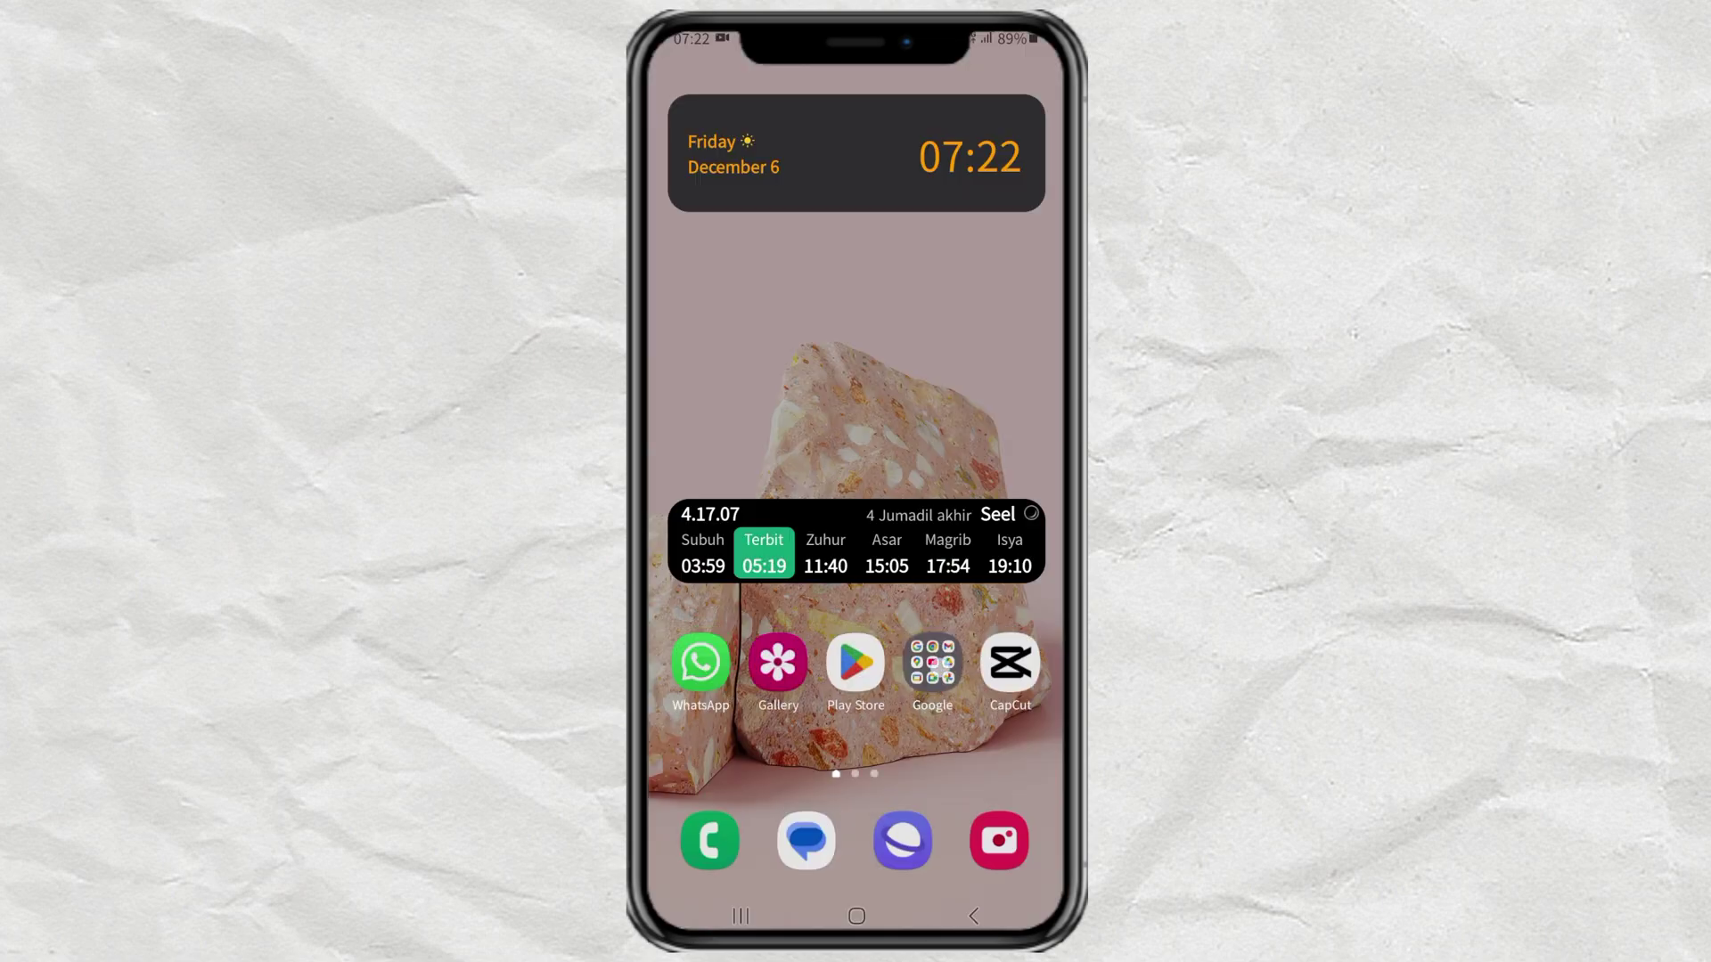
pyautogui.click(932, 662)
pyautogui.click(855, 390)
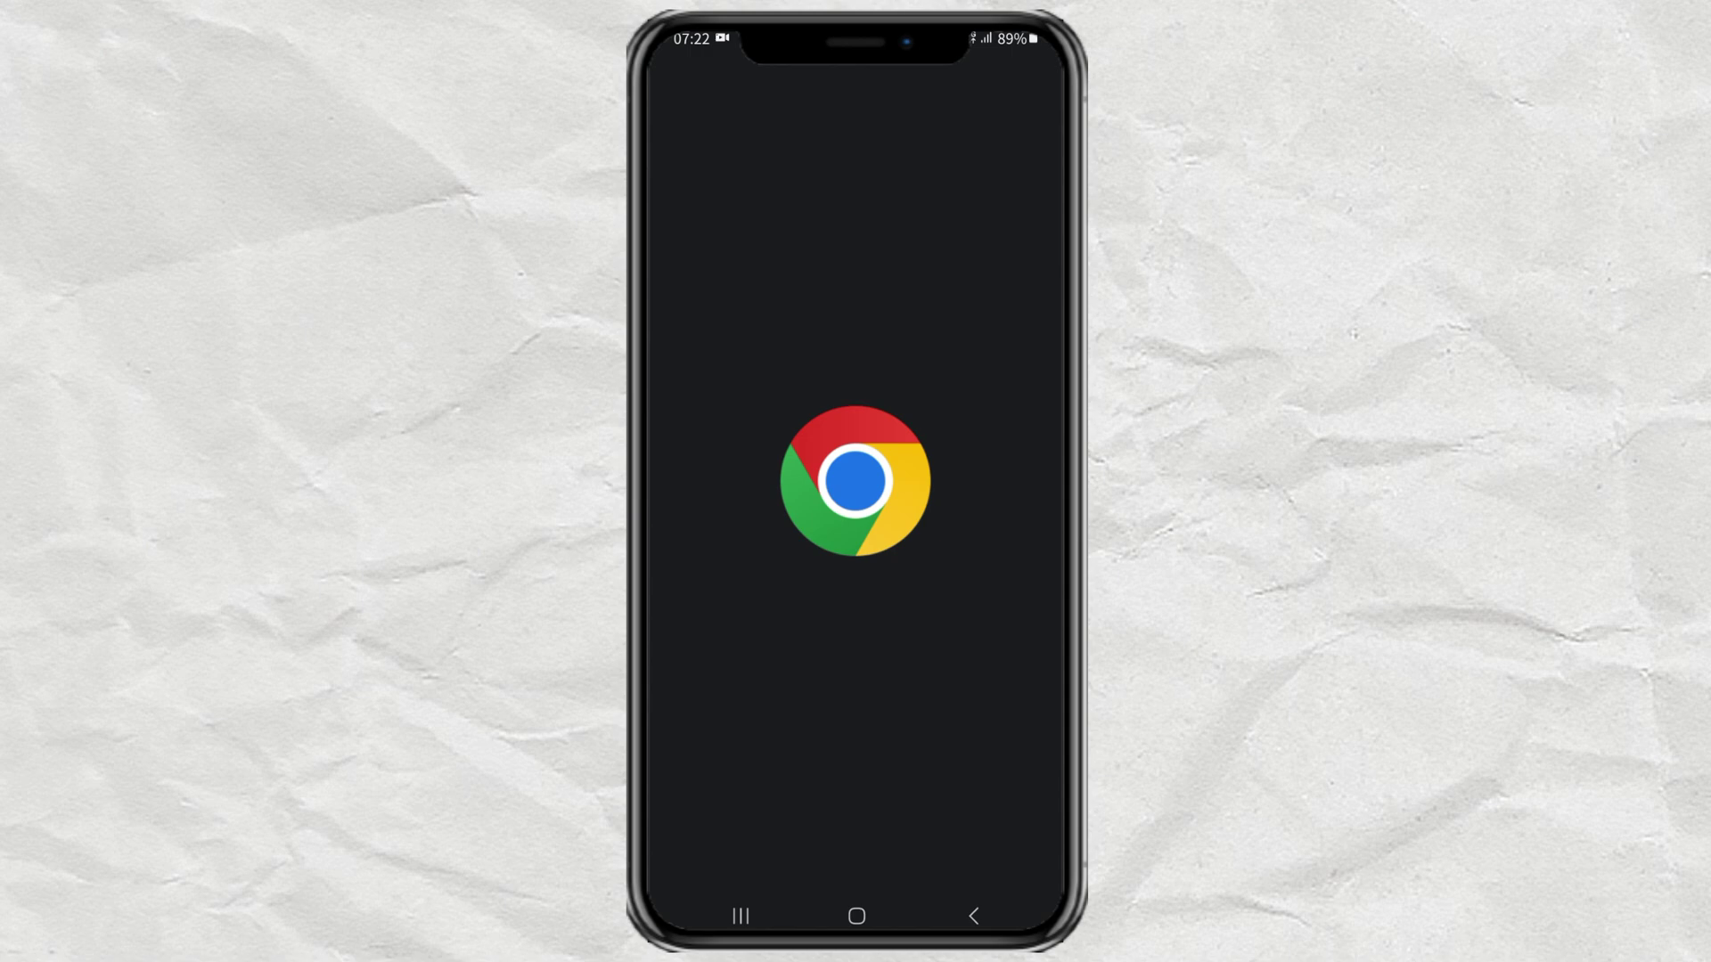
pyautogui.click(1039, 84)
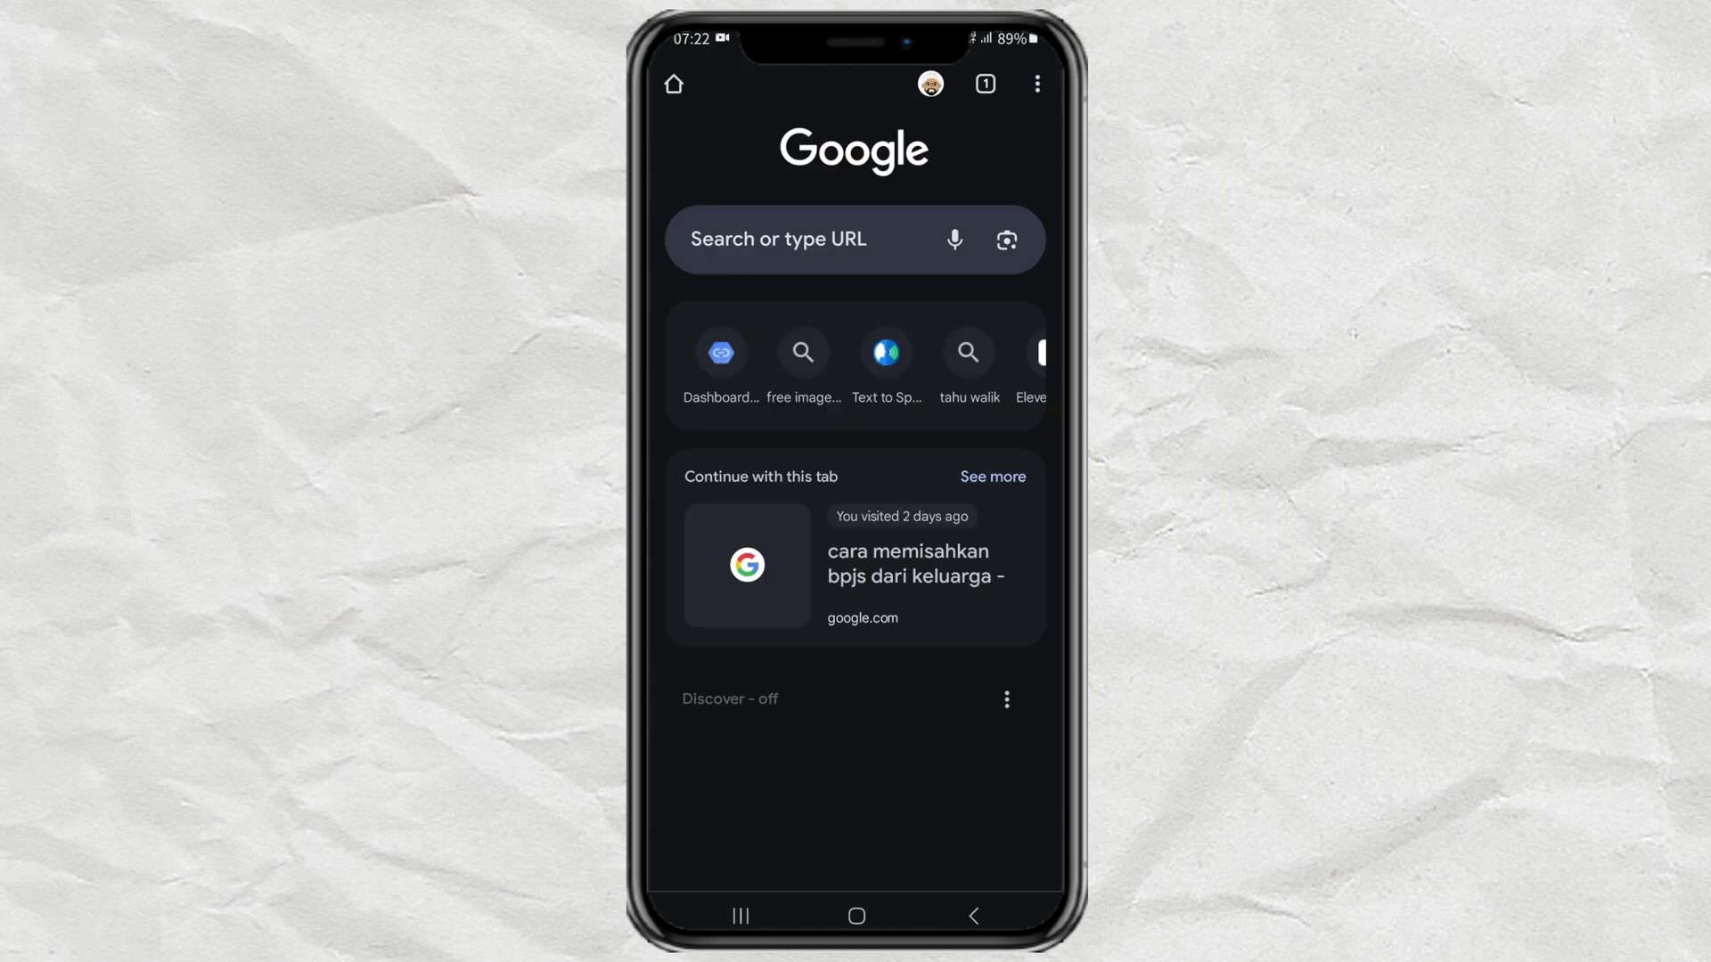
pyautogui.click(867, 537)
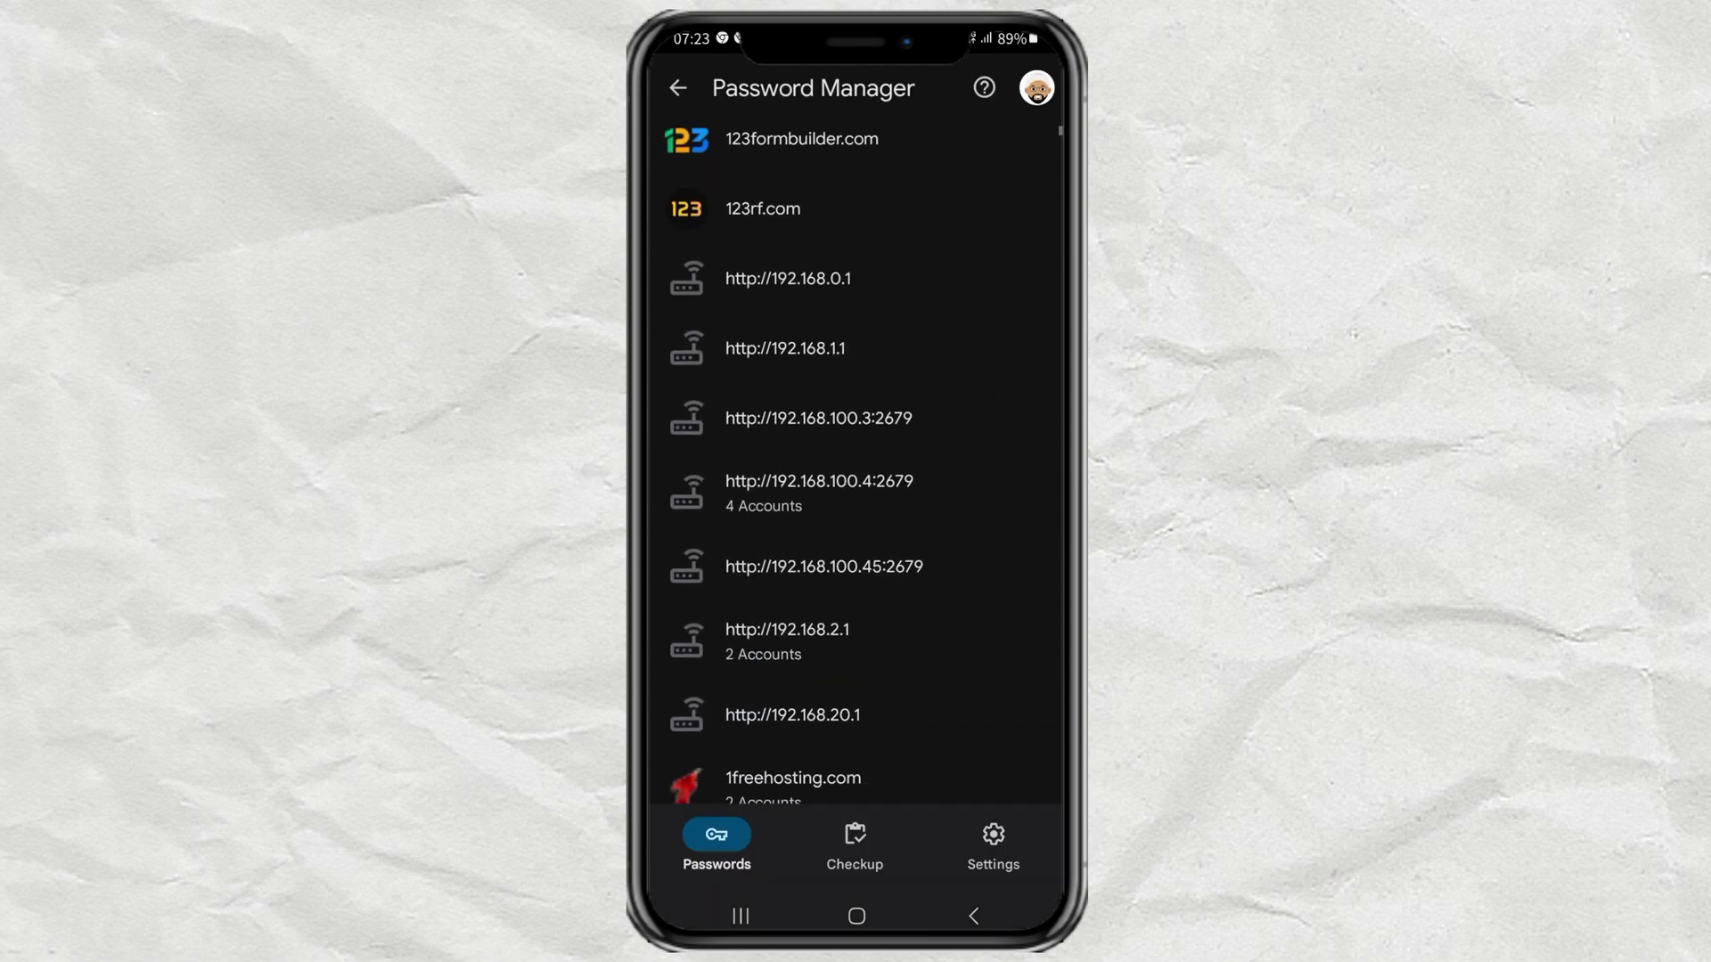
pyautogui.scroll(-10, 993, 535)
pyautogui.scroll(-10, 992, 536)
pyautogui.scroll(-10, 992, 535)
pyautogui.scroll(10, 993, 404)
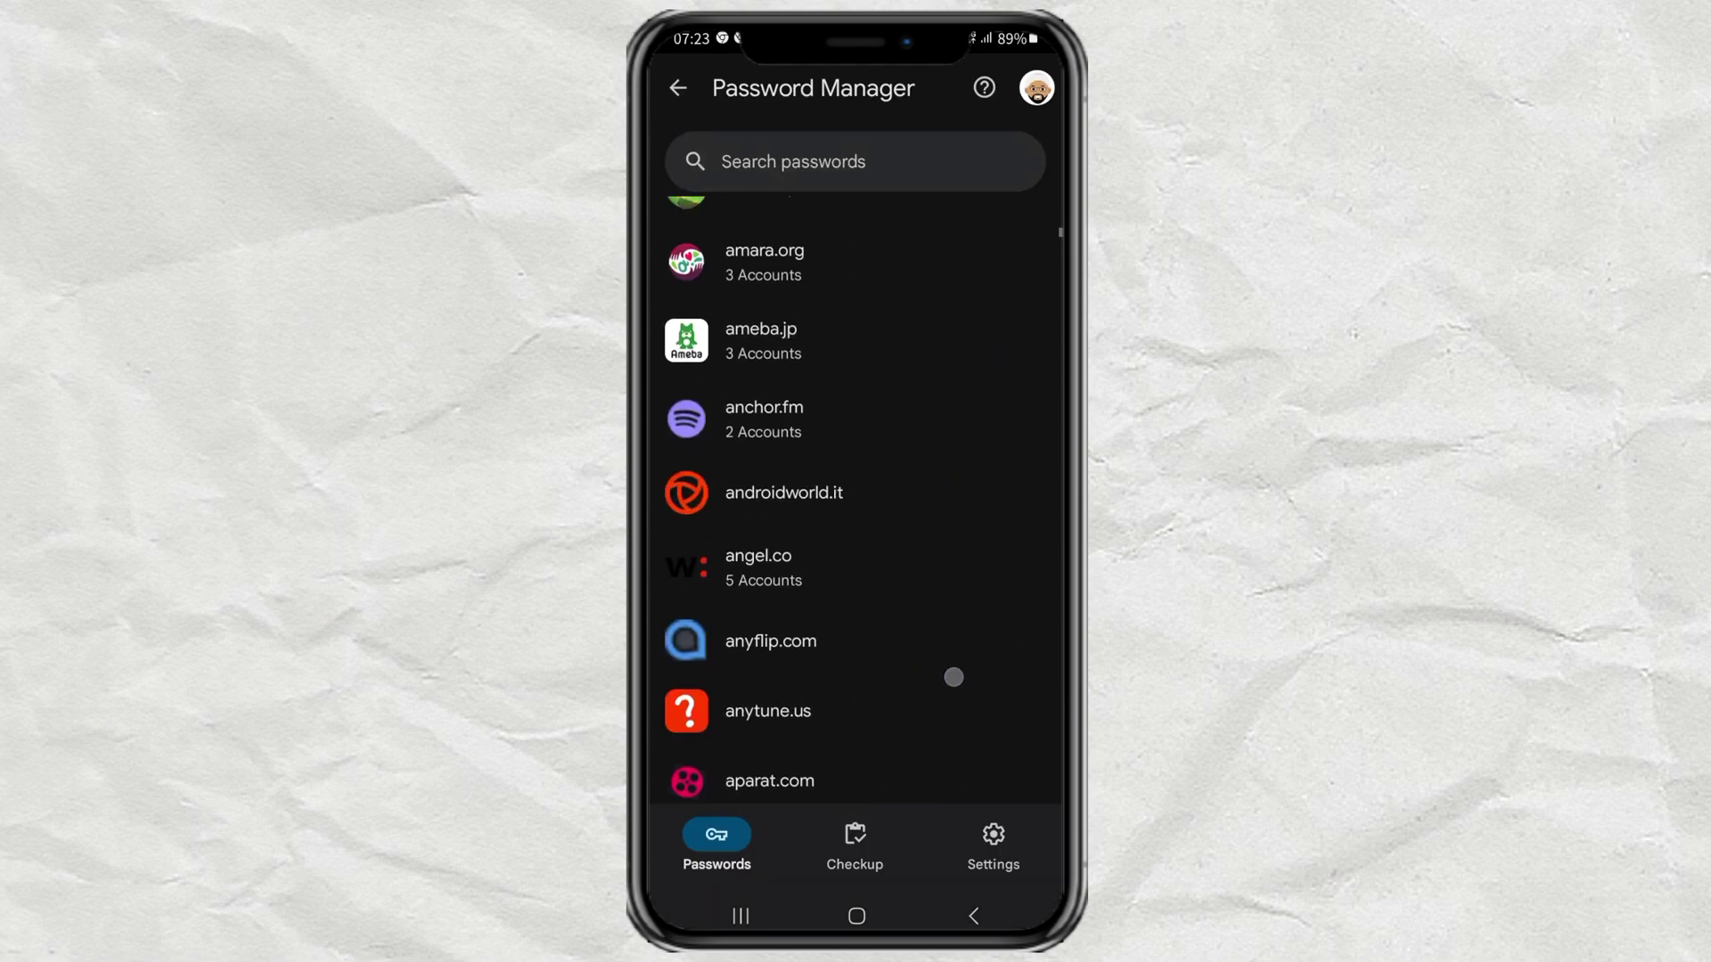
pyautogui.scroll(10, 993, 403)
pyautogui.scroll(10, 992, 405)
pyautogui.scroll(5, 993, 404)
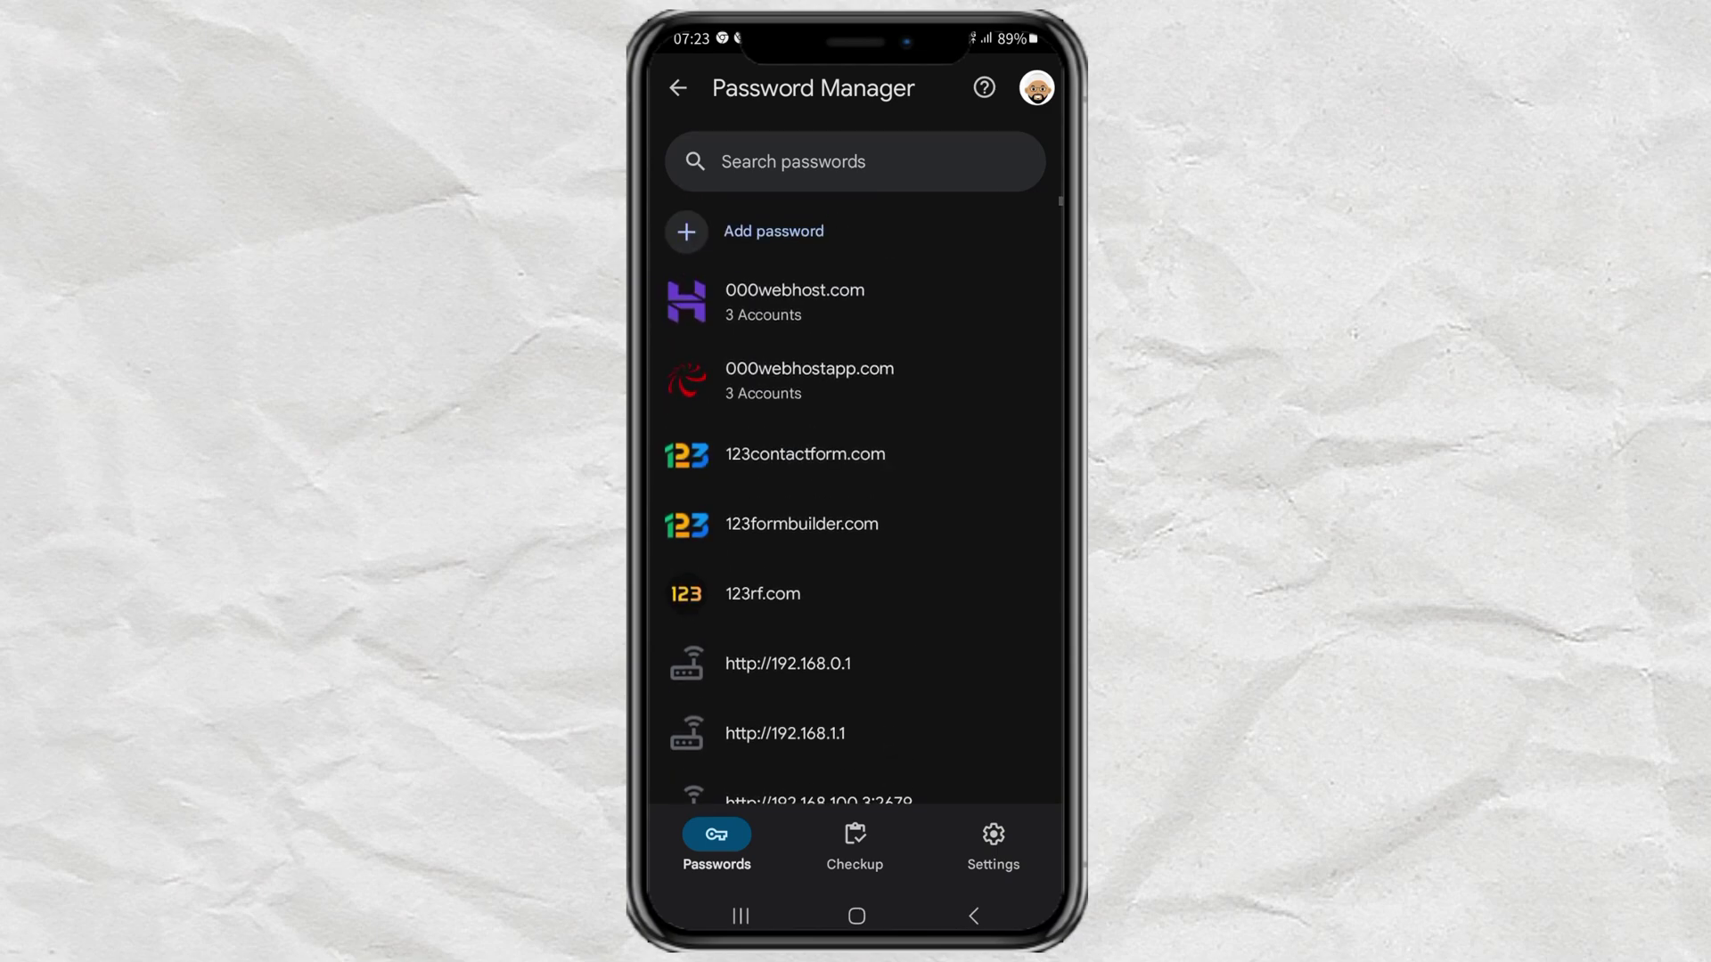